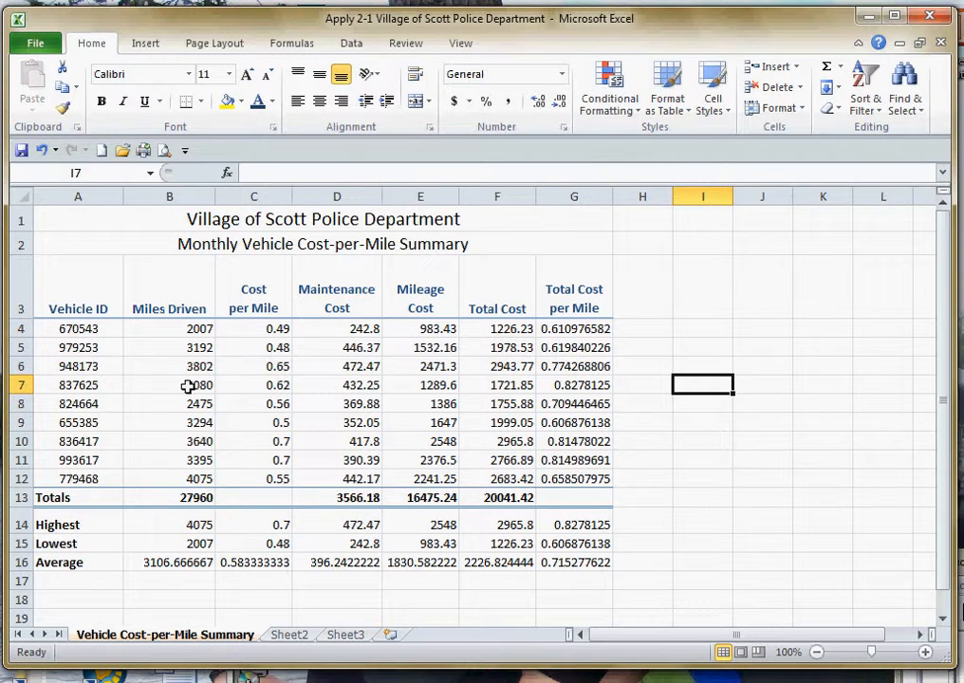
- Reduce the average miles driven in B16 to zero decimal places
left_click(177, 565)
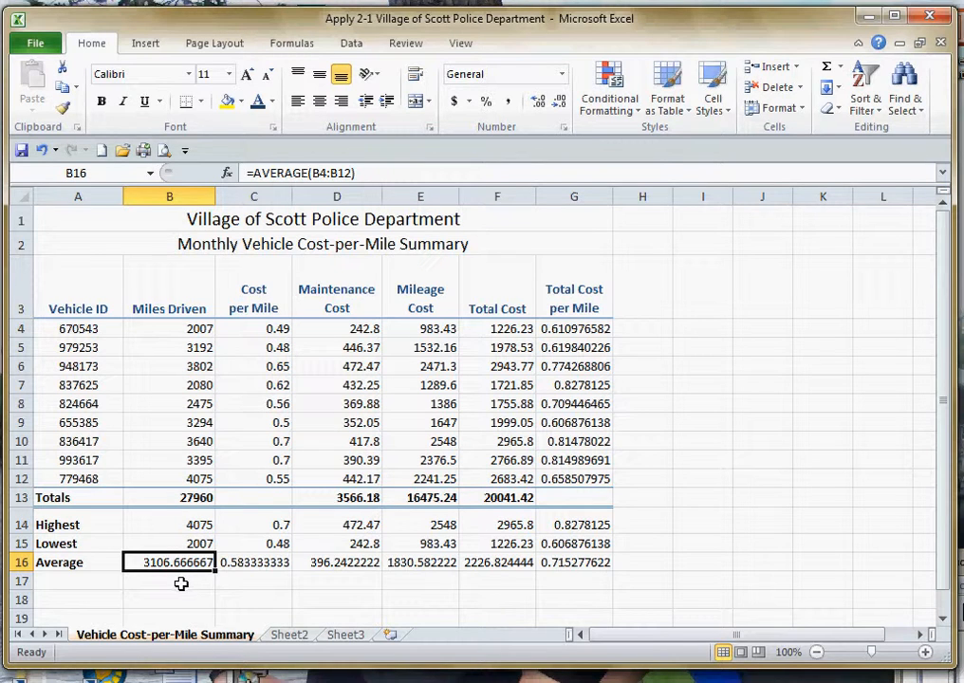
left_click(559, 101)
left_click(559, 102)
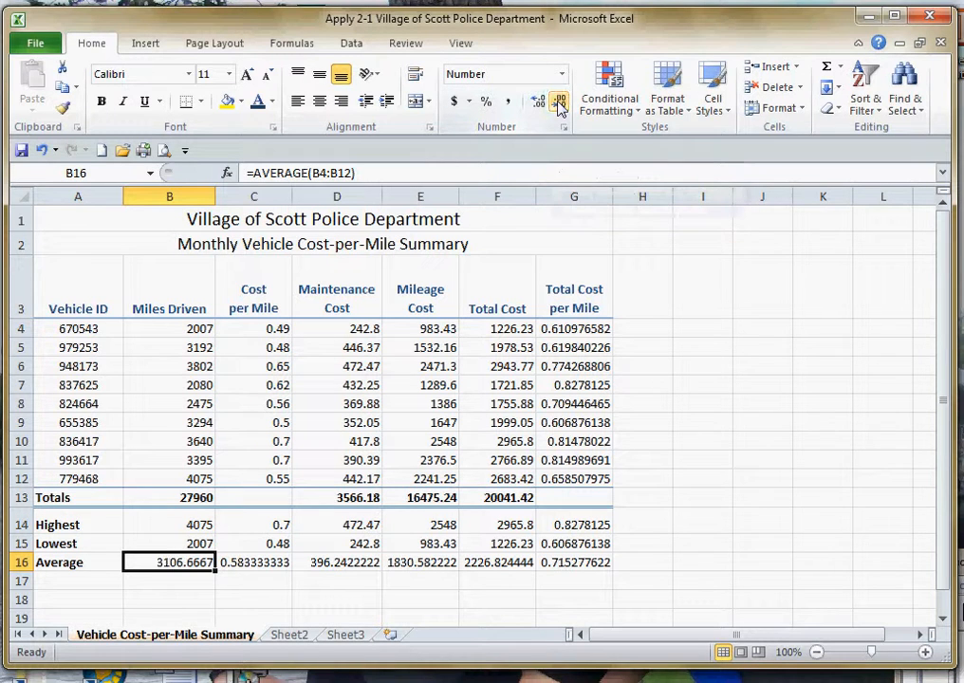
left_click(560, 102)
left_click(560, 105)
left_click(560, 104)
left_click(560, 104)
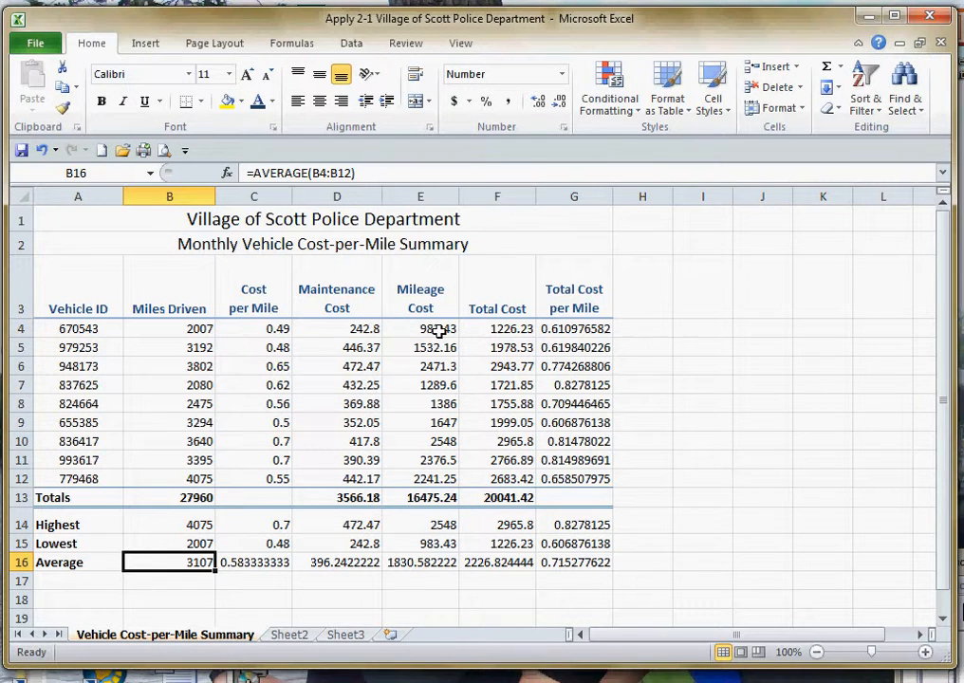
- Apply the comma number format with two decimal places to the range C4:G16
left_click_drag(256, 329, 578, 556)
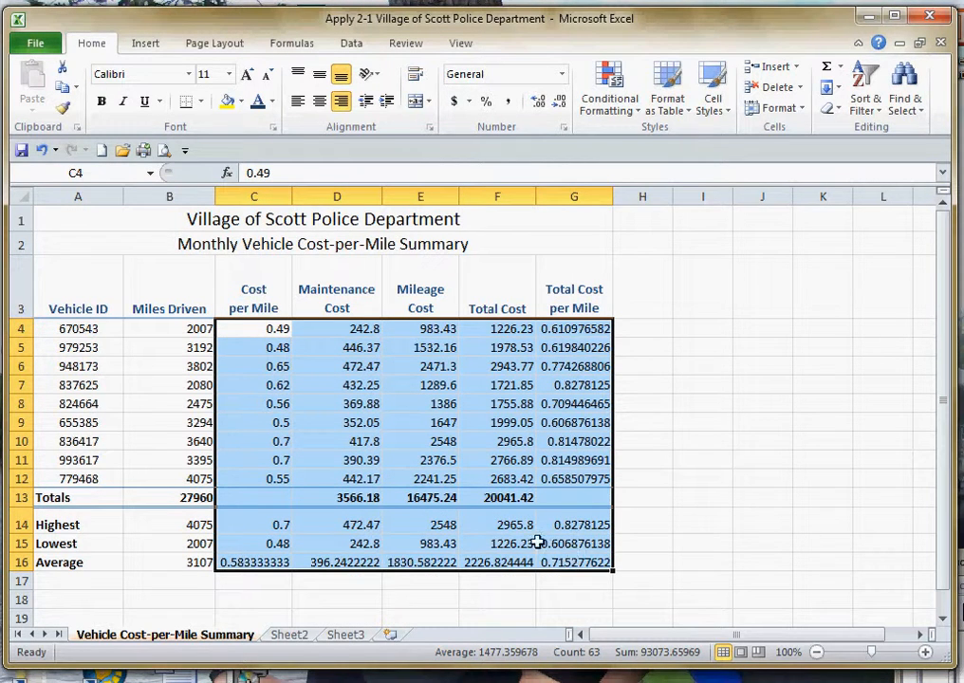
left_click(699, 354)
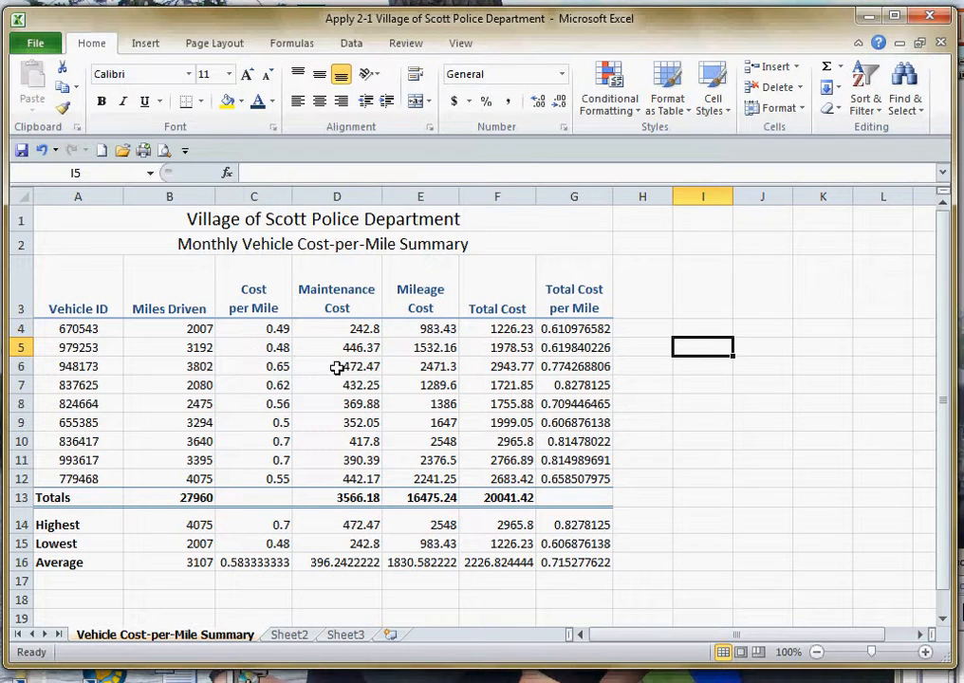
left_click_drag(262, 328, 579, 563)
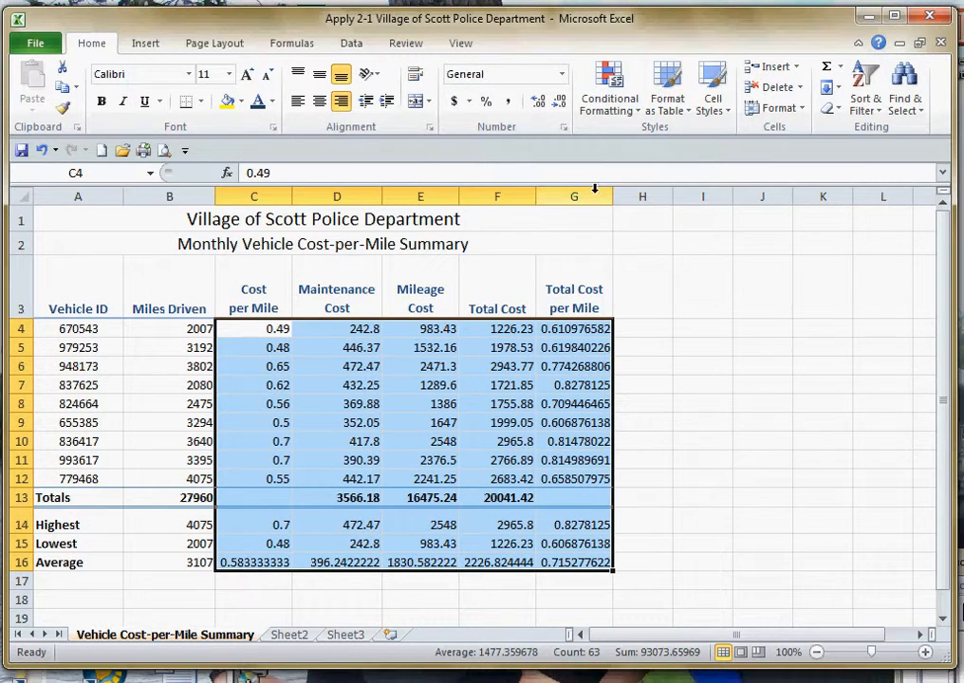
left_click(510, 102)
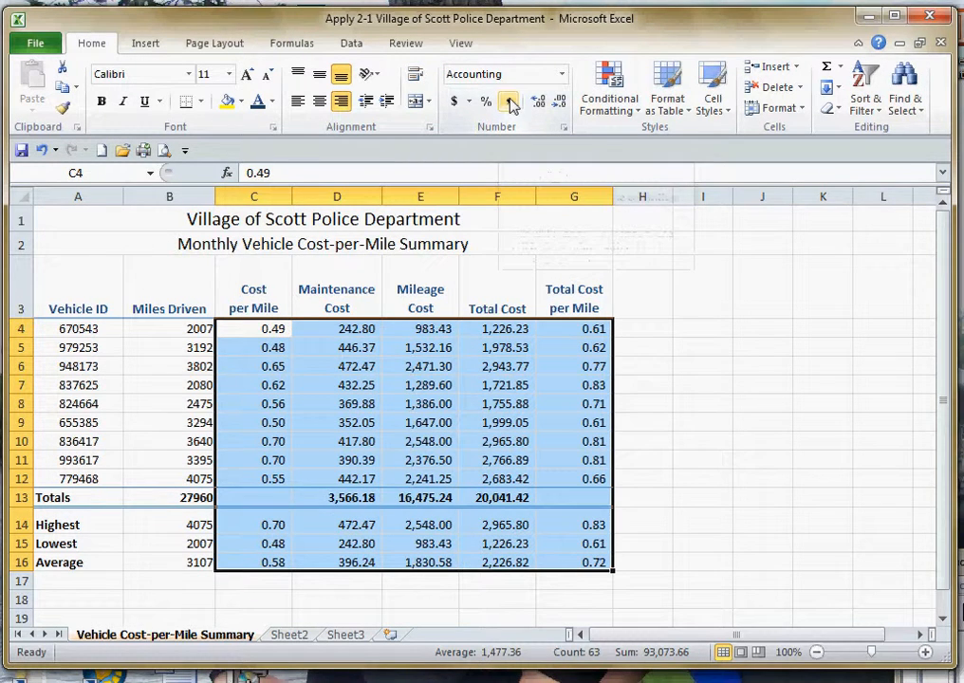
left_click(646, 445)
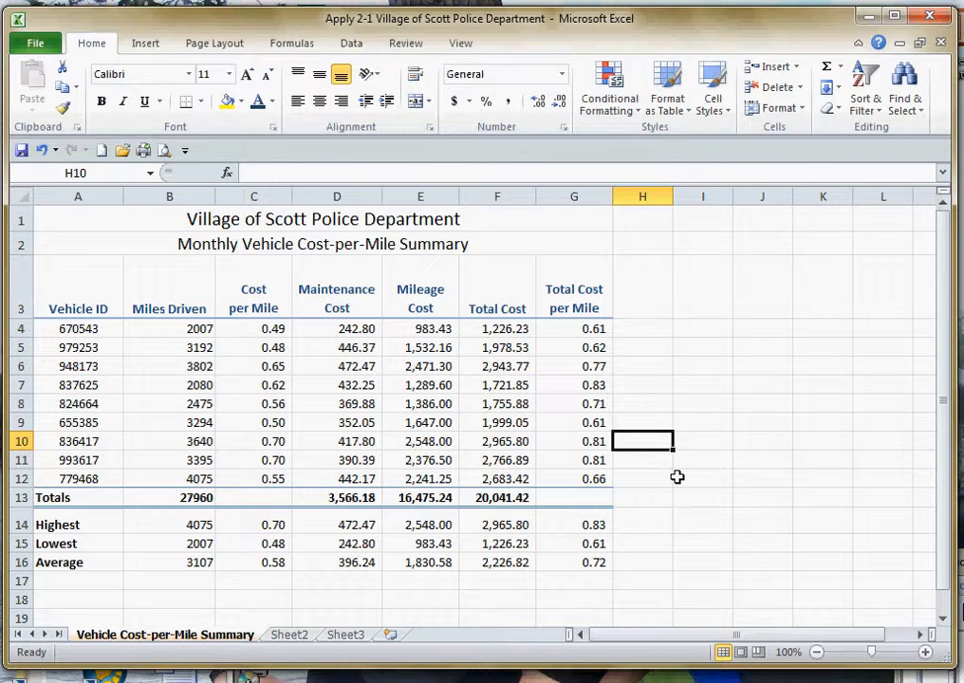
- Start a conditional formatting rule on the Cost per Mile cells C4:C12 for cell values greater than .5
left_click(260, 328)
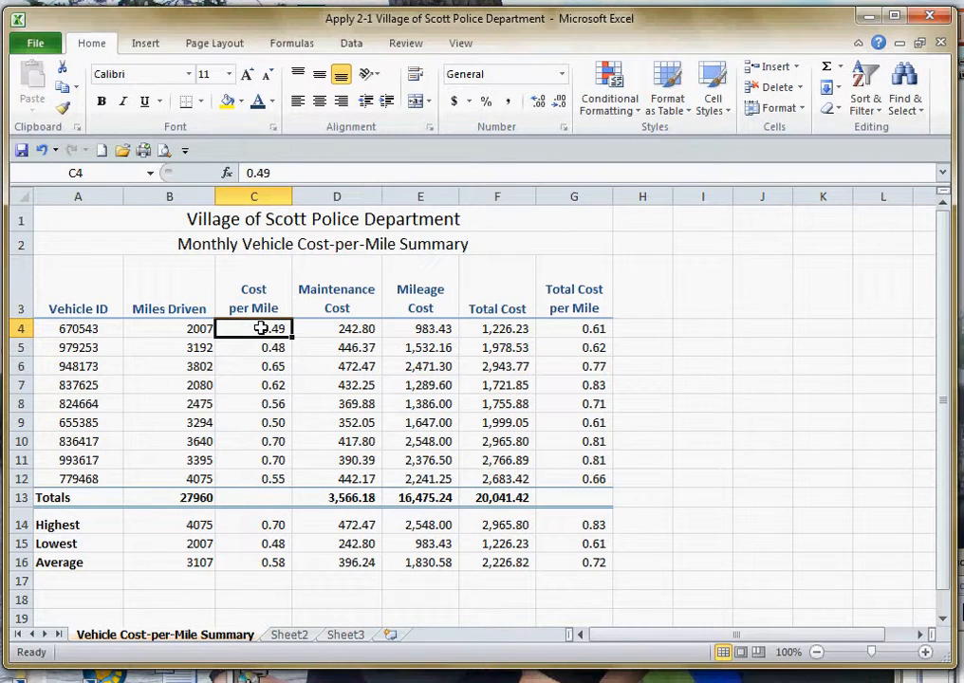
left_click_drag(260, 327, 280, 477)
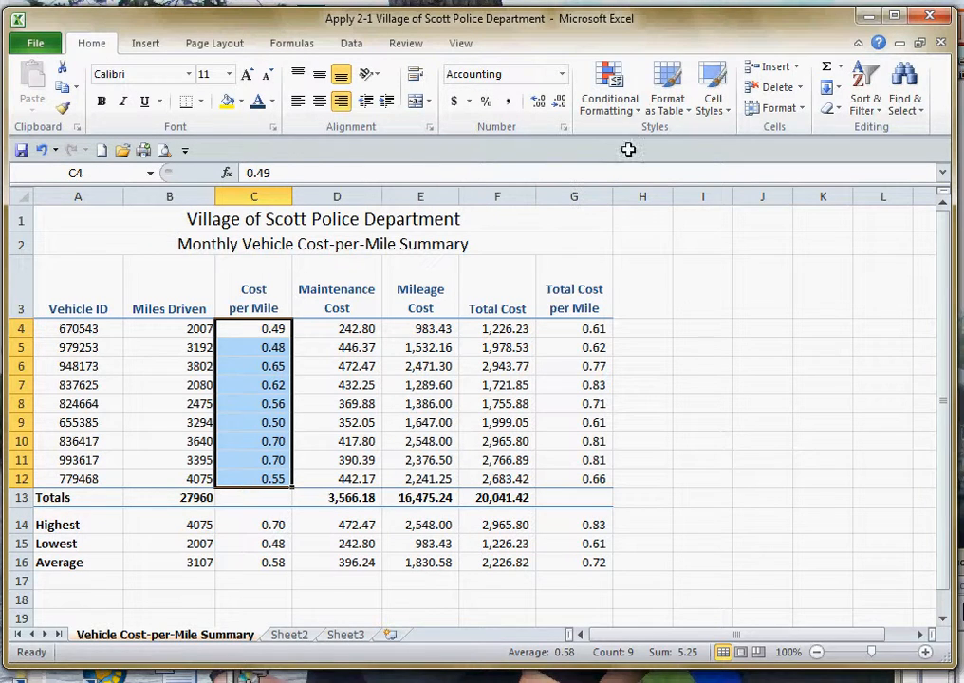
left_click(638, 110)
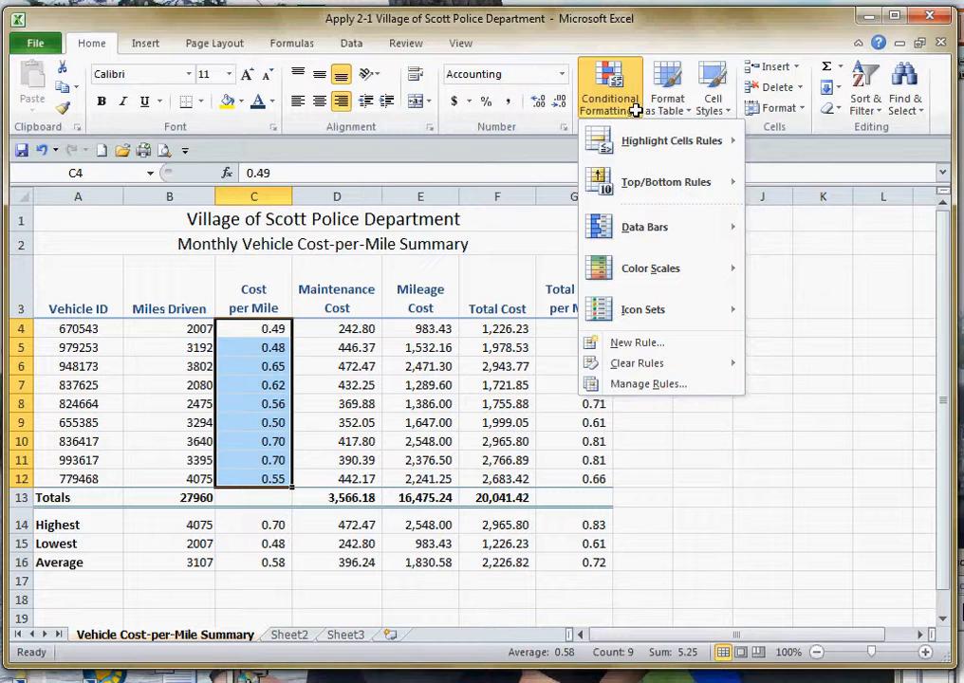
left_click(638, 342)
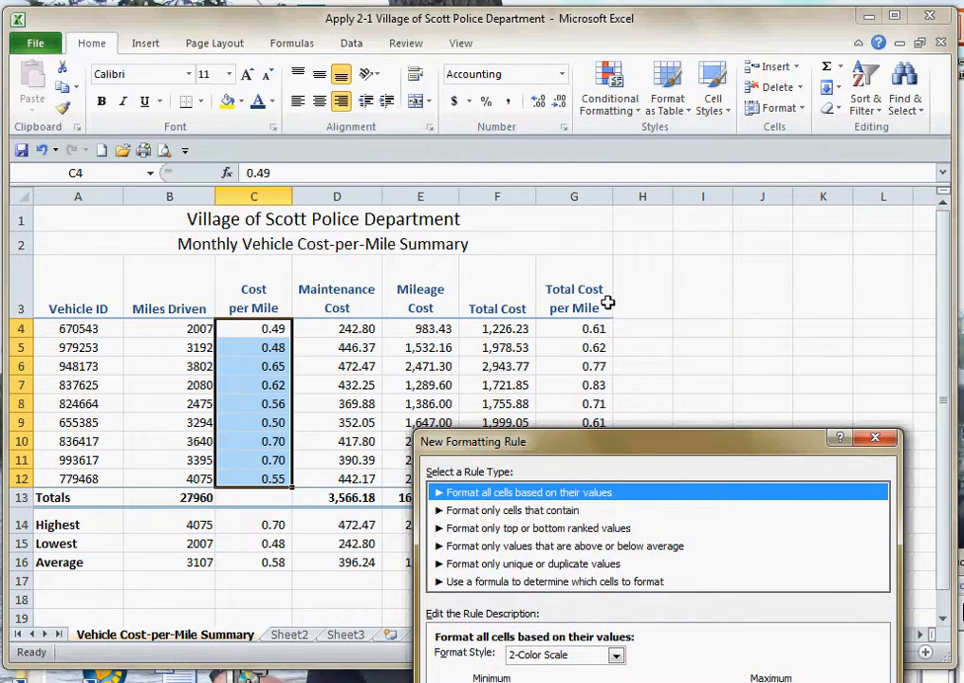
left_click_drag(608, 498, 634, 141)
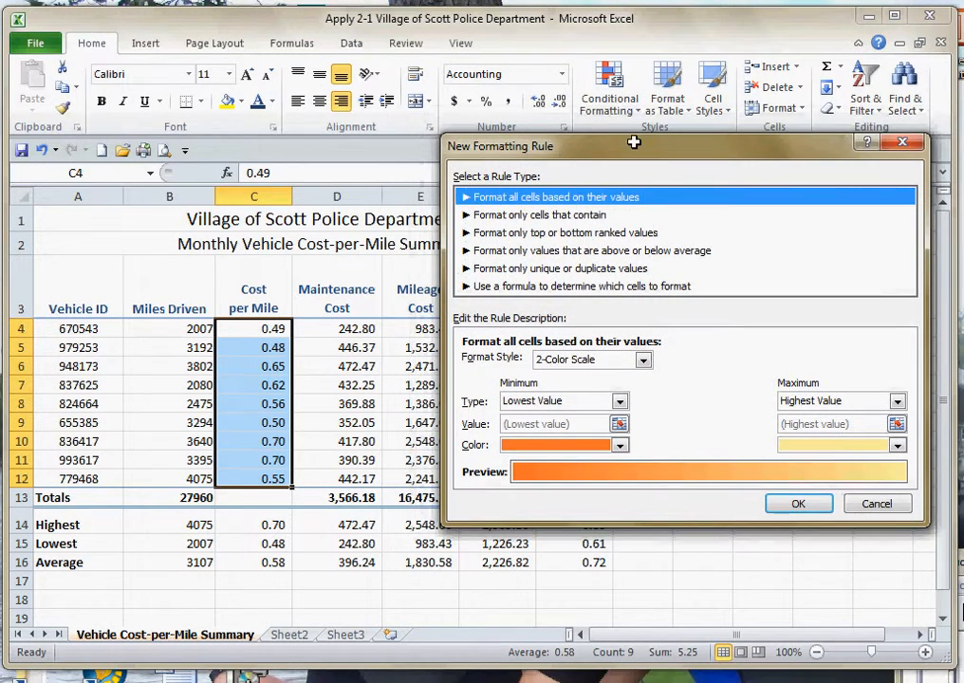
left_click(510, 215)
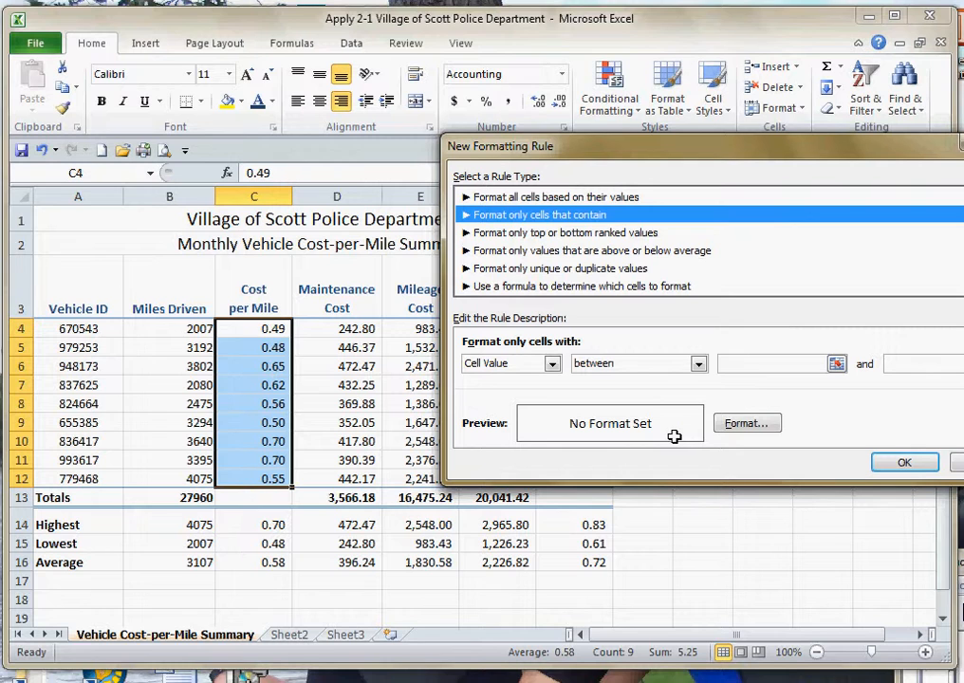
left_click(698, 364)
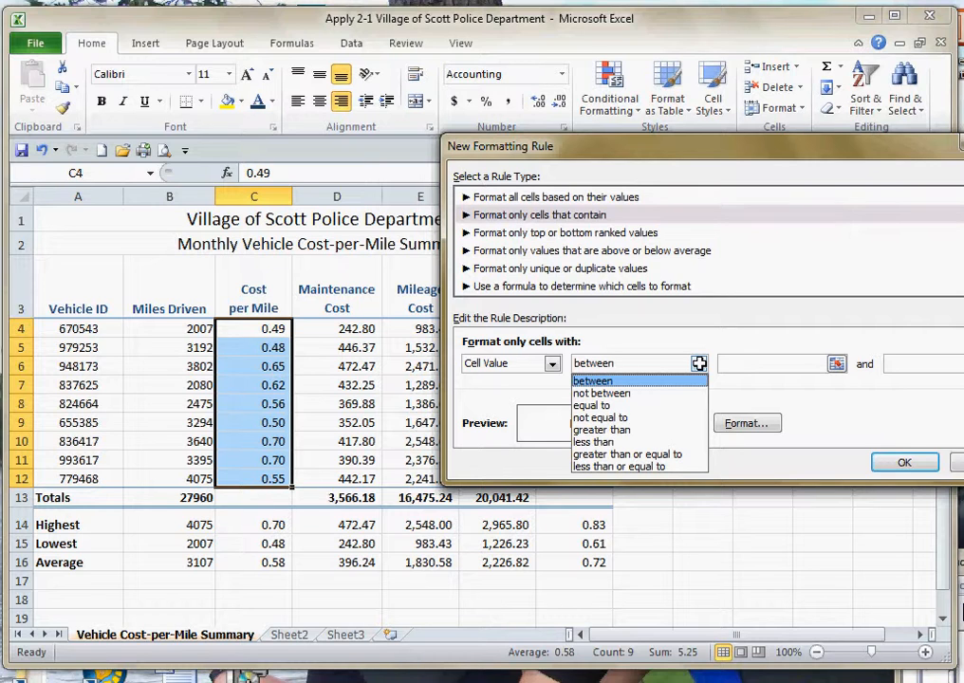
left_click(636, 431)
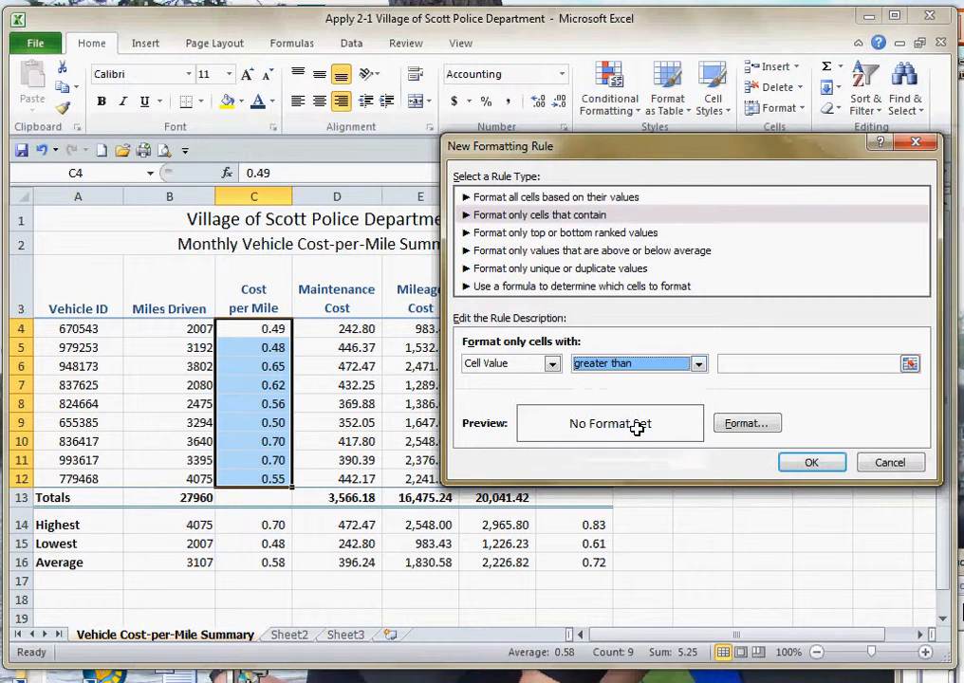
left_click(759, 364)
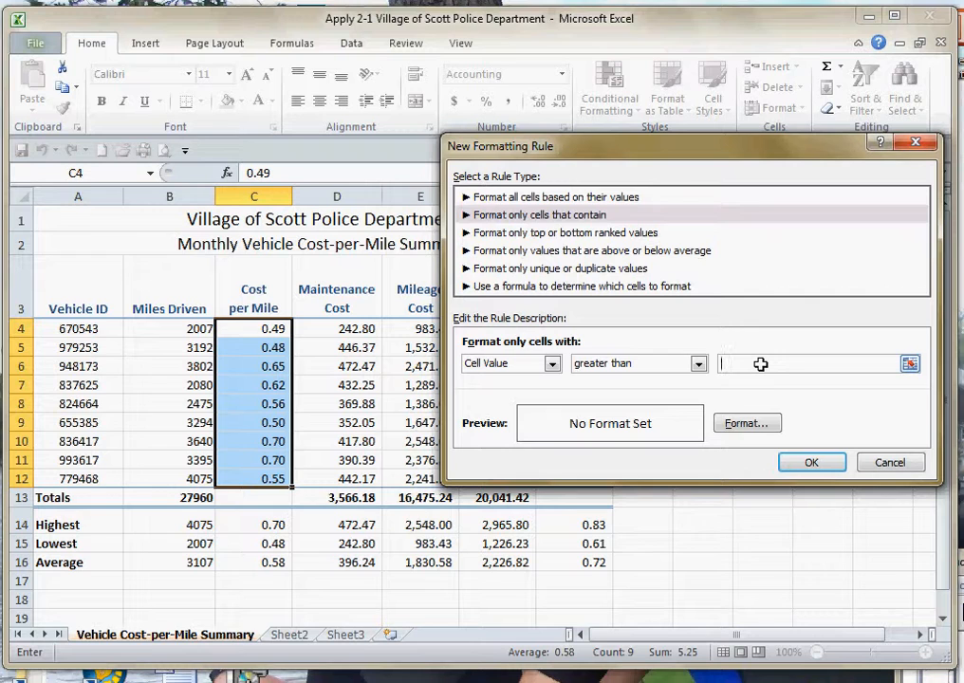
type(".5")
- Give the new rule a light olive green background fill and apply it to the selected cells
left_click(749, 422)
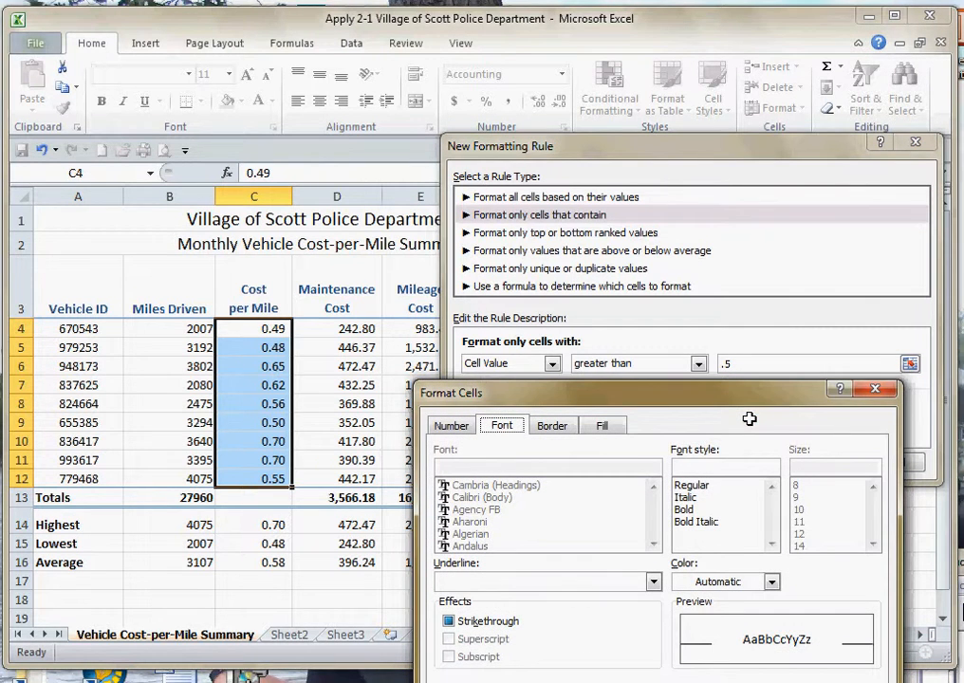
left_click_drag(676, 392, 735, 218)
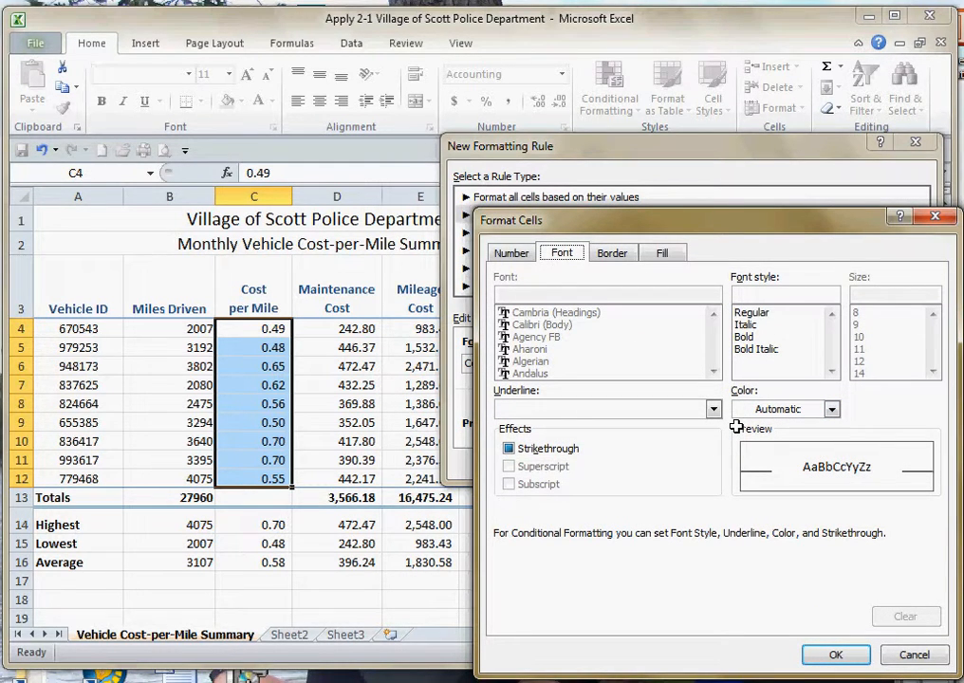
left_click(662, 252)
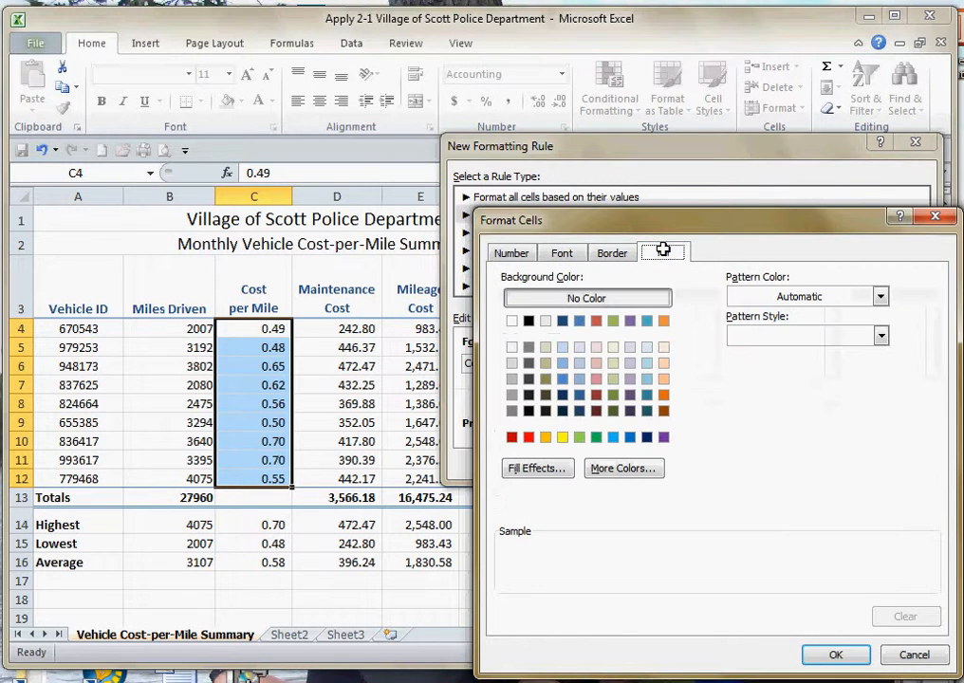
left_click(613, 363)
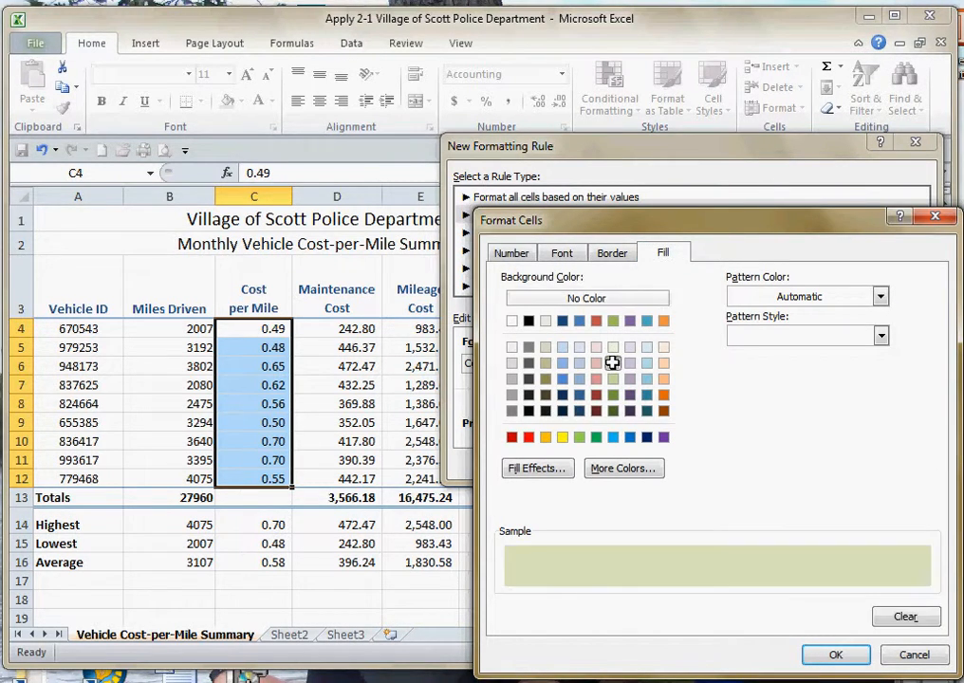
left_click(850, 655)
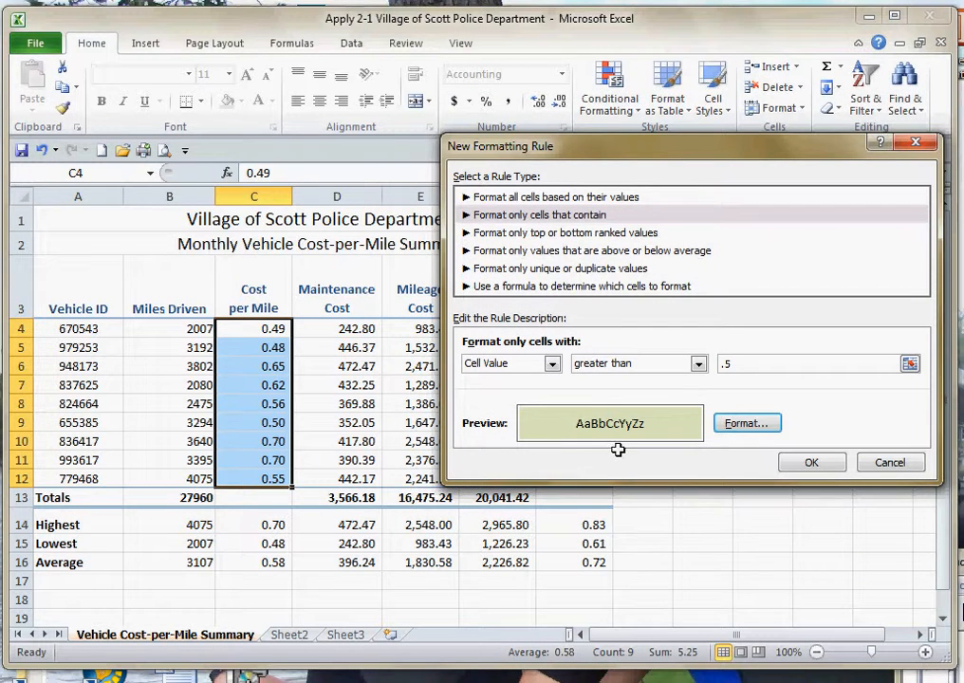
left_click(818, 461)
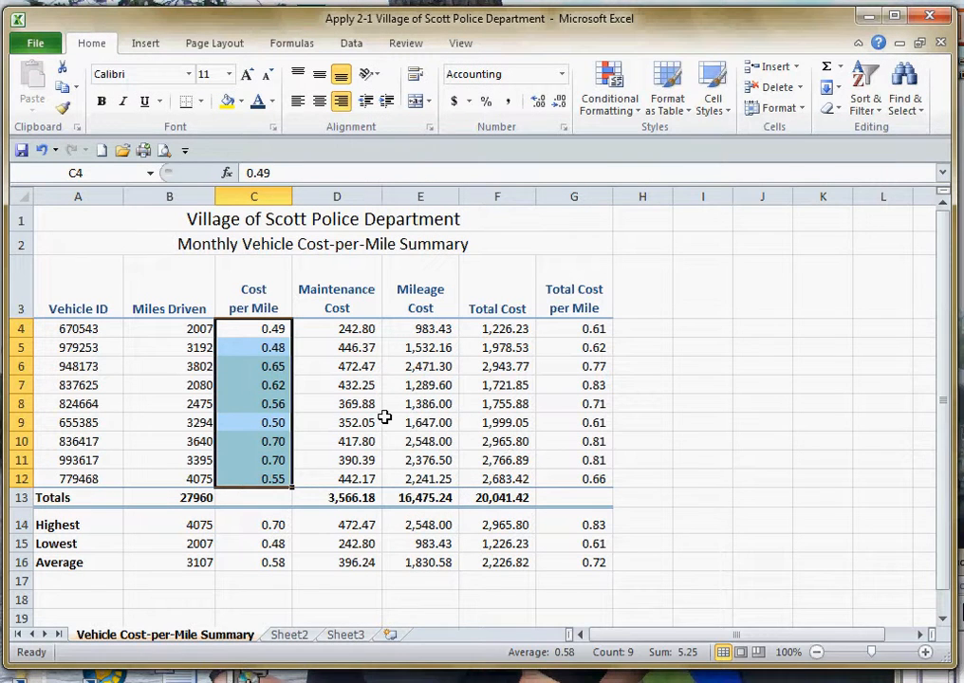
left_click(386, 421)
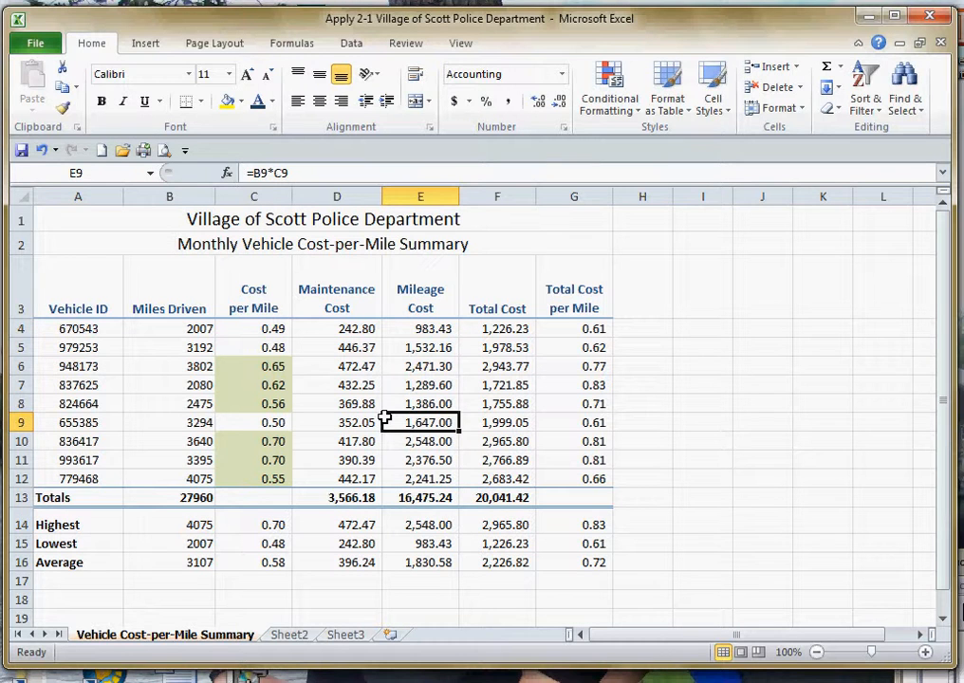
- Apply the three-star ratings icon set to the Total Cost per Mile cells G4:G12
left_click_drag(585, 330, 595, 482)
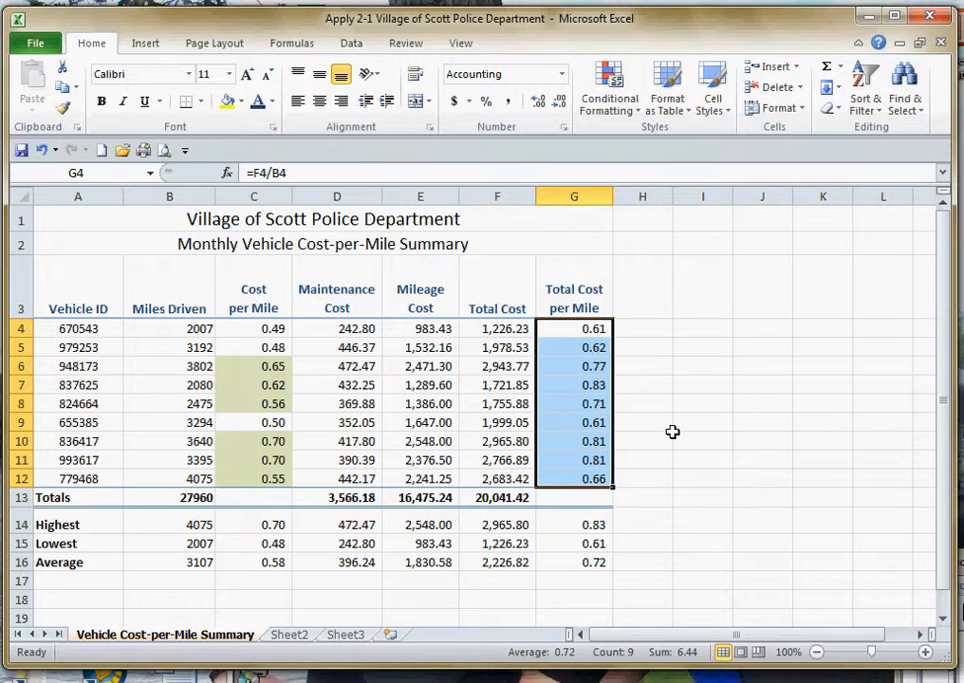
left_click(634, 108)
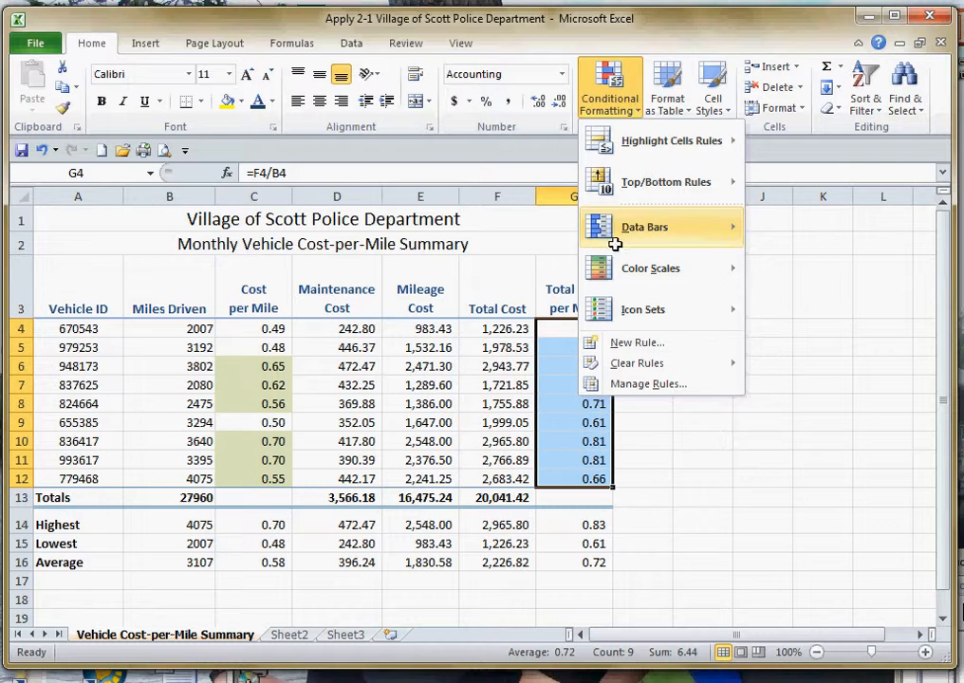
mouse_move(629, 225)
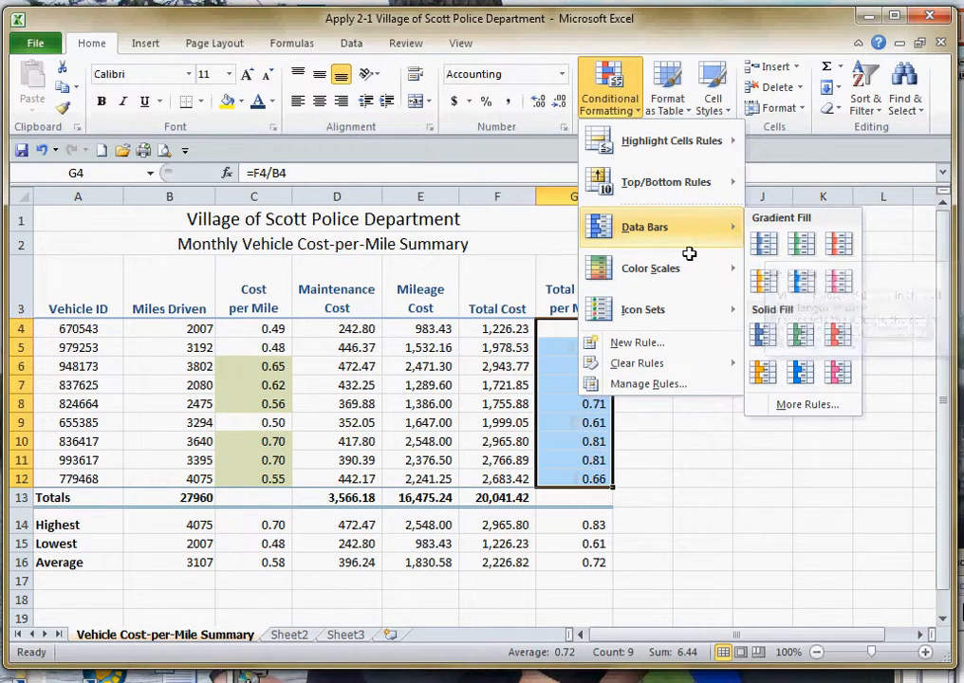
mouse_move(680, 268)
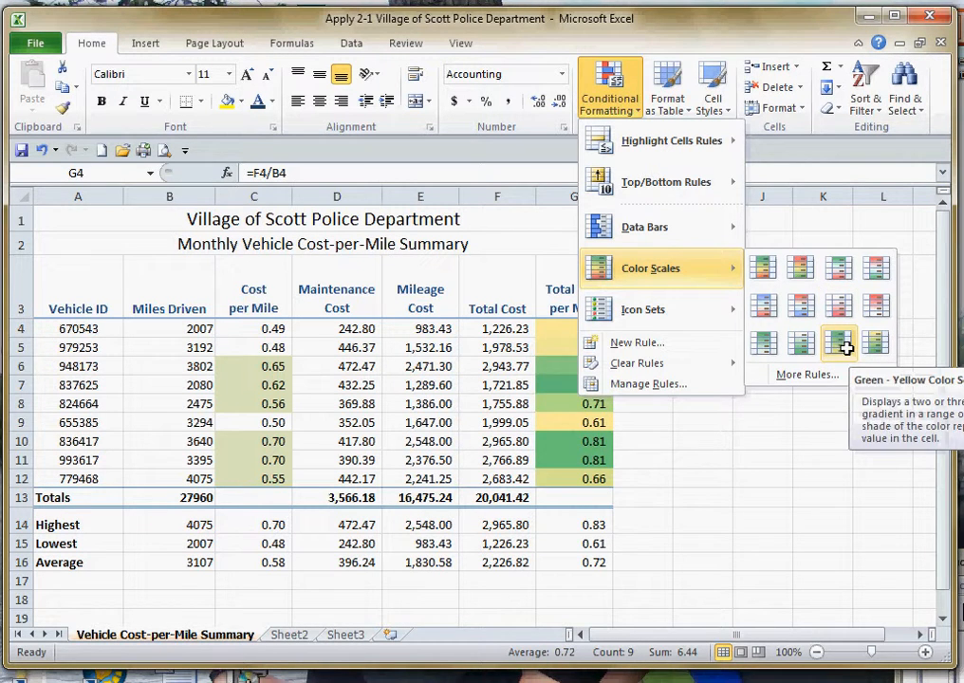
mouse_move(663, 309)
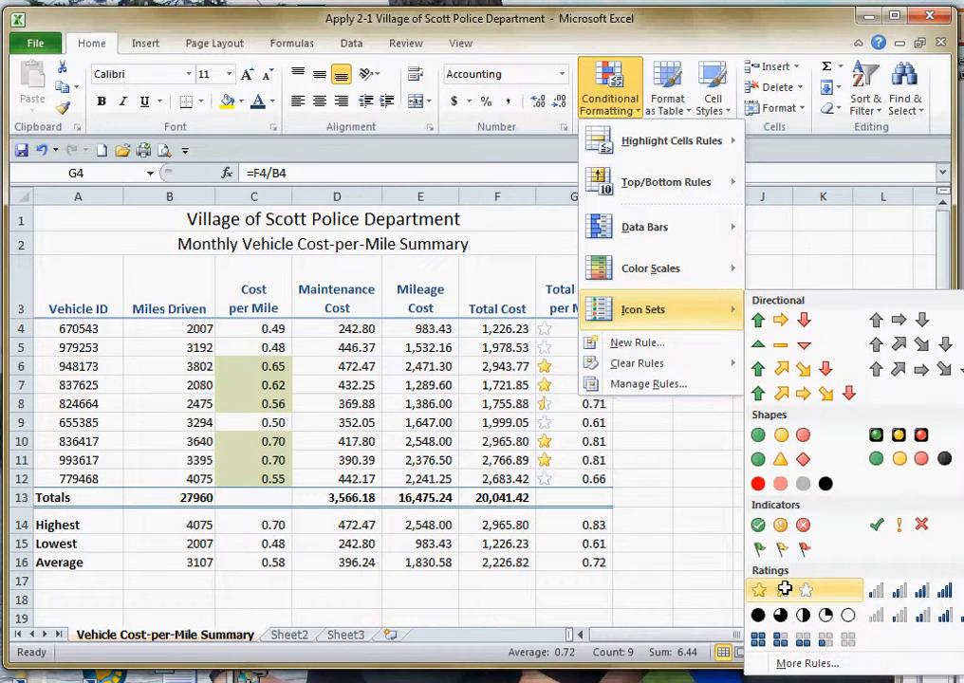
left_click(785, 588)
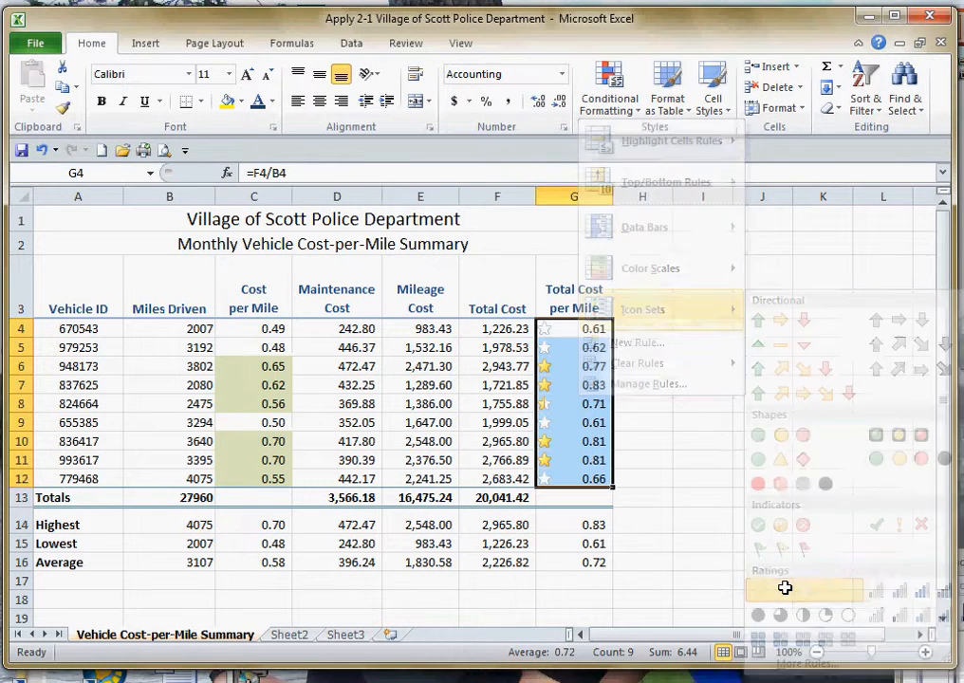
left_click(654, 405)
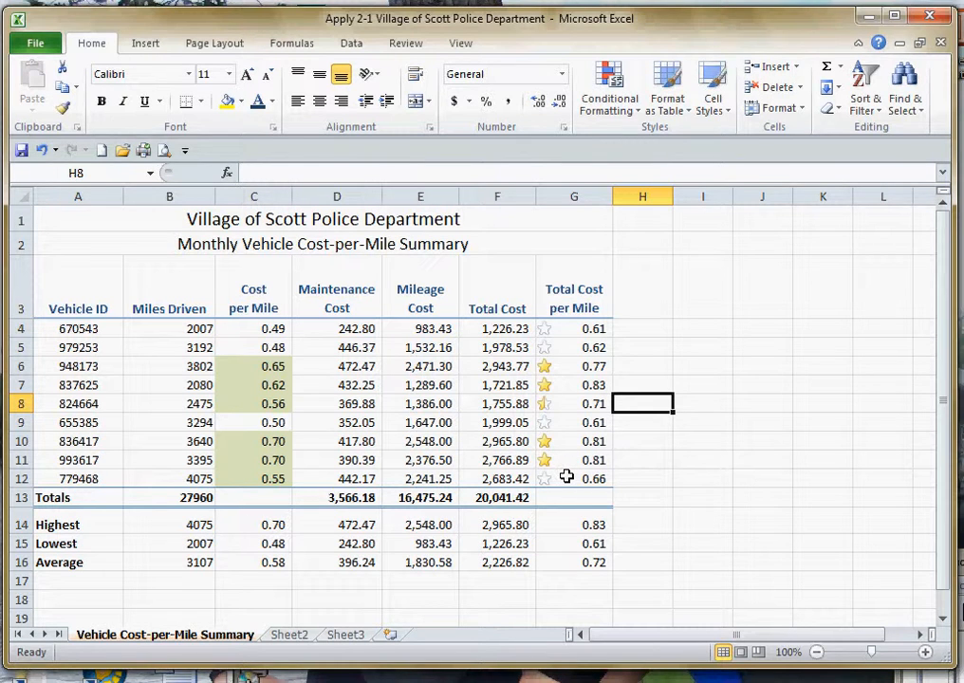
- Delete the star icon set rule from the Total Cost per Mile cells G4:G12
left_click_drag(574, 328, 586, 475)
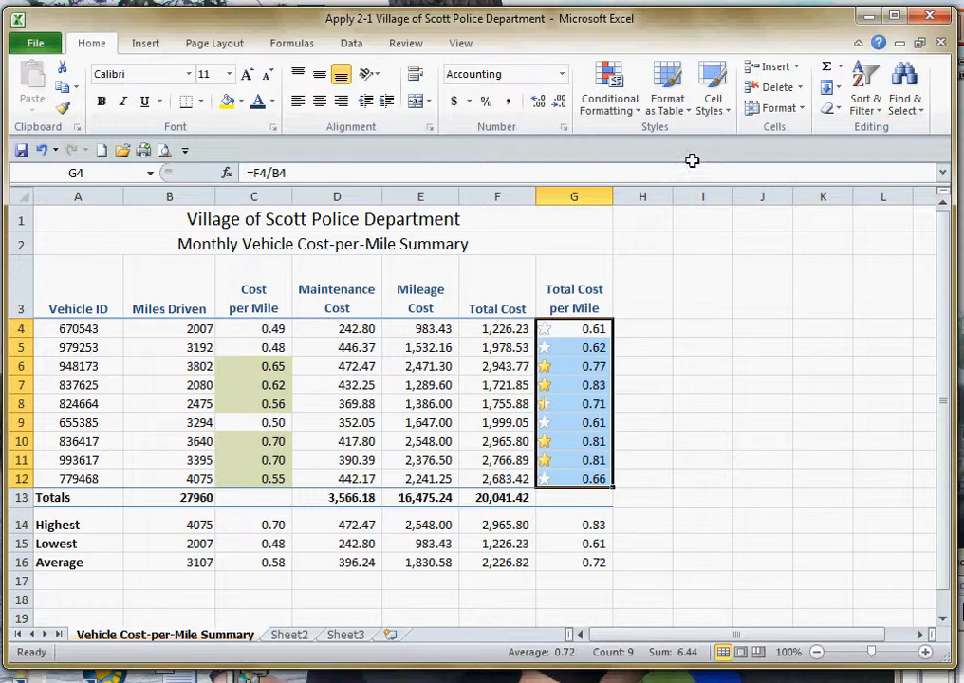
left_click(623, 111)
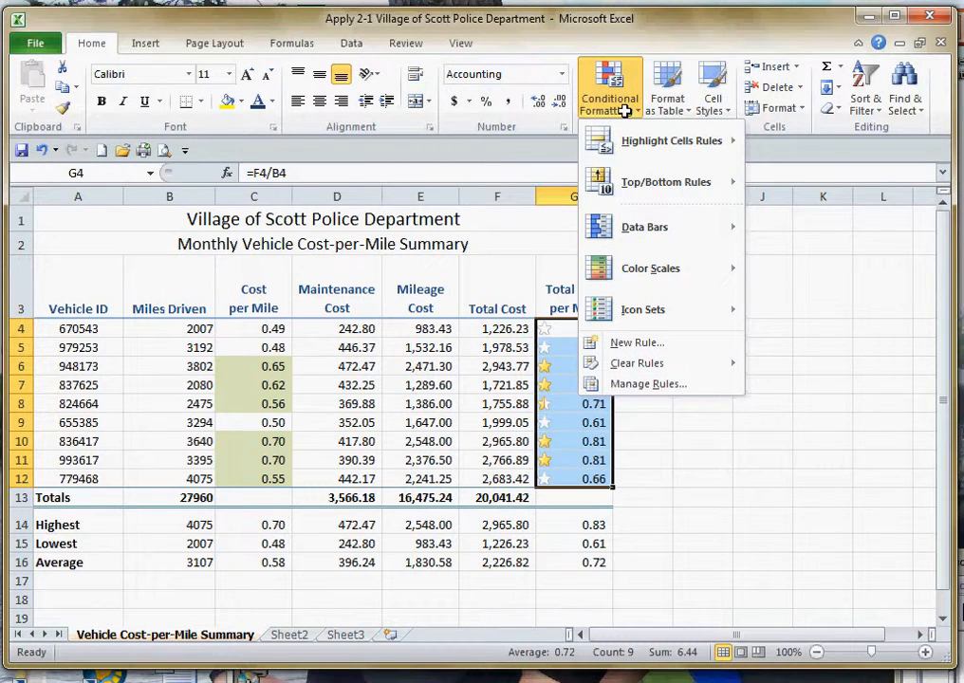
left_click(652, 384)
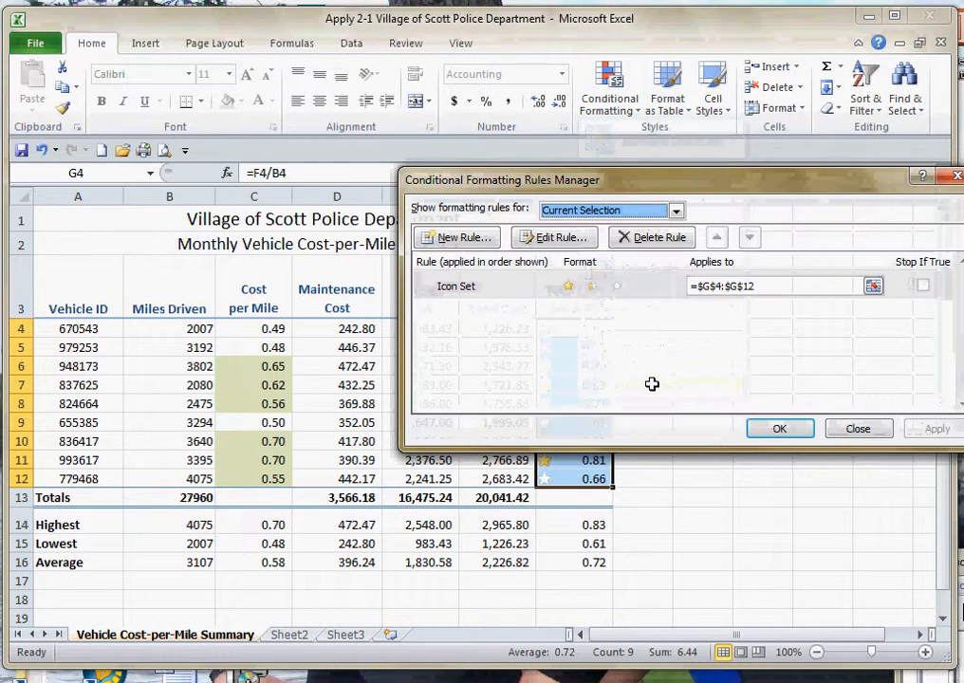
left_click(546, 284)
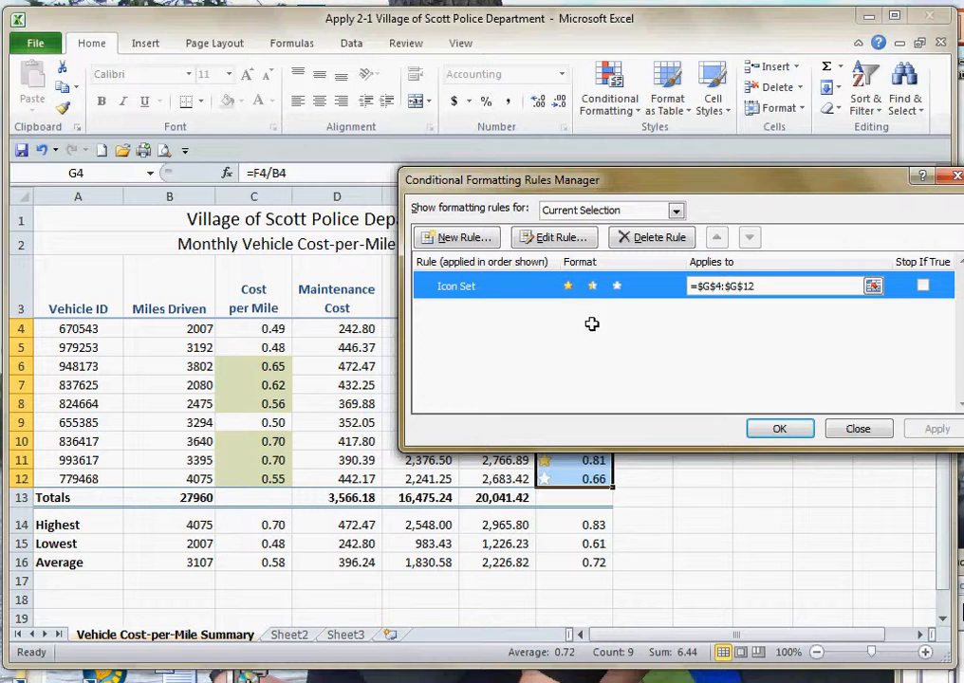
left_click(646, 236)
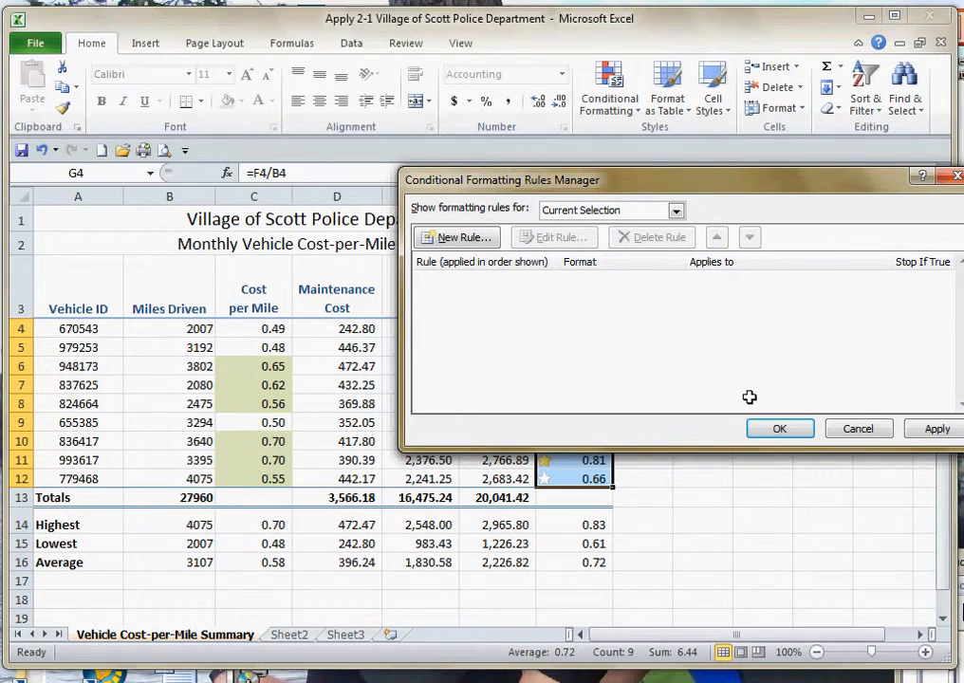
left_click(803, 428)
- Start a custom icon set rule for the Total Cost per Mile cells G4:G12 using the three-star icon style
left_click(617, 102)
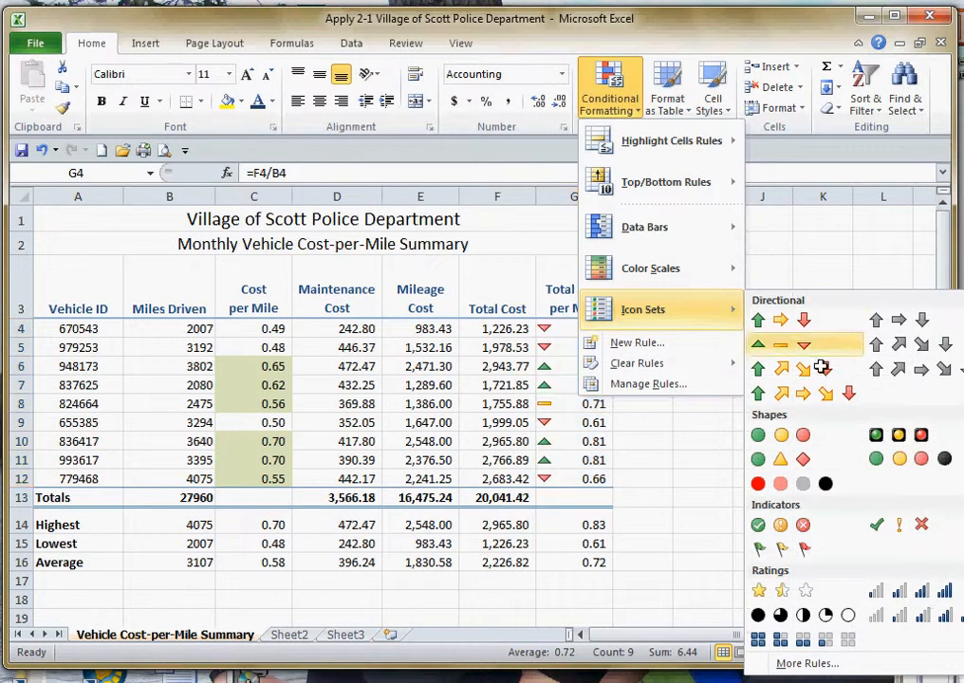
left_click(817, 663)
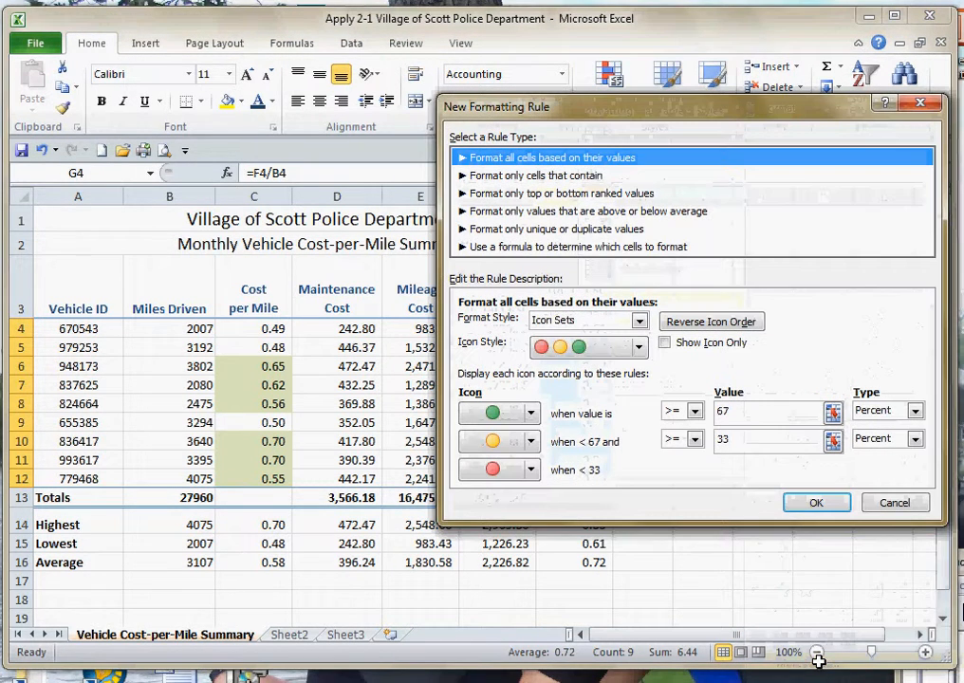
left_click_drag(624, 103, 845, 117)
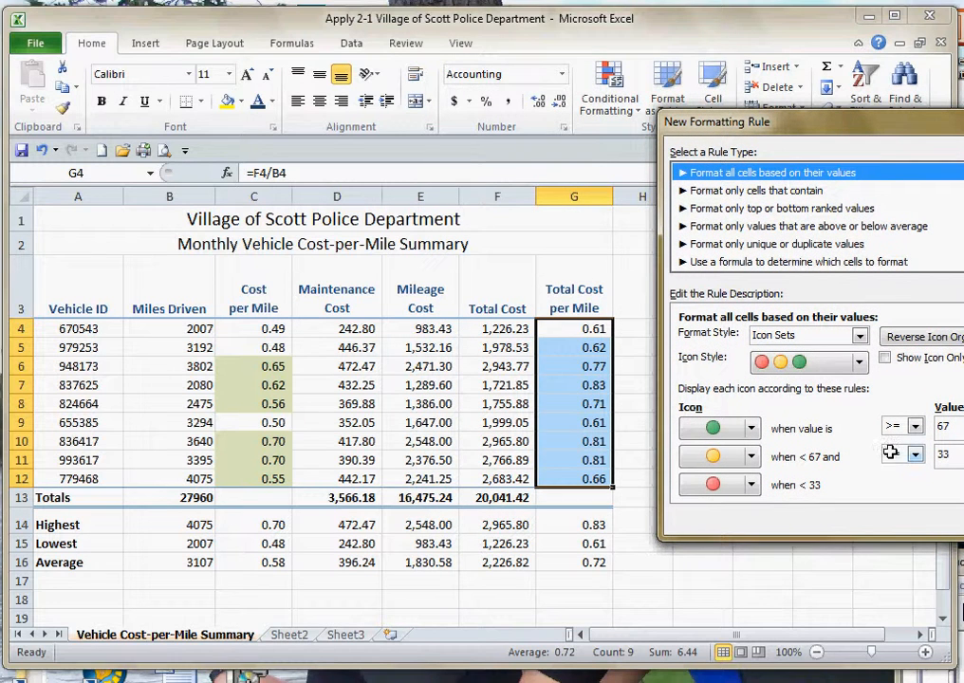
left_click(859, 366)
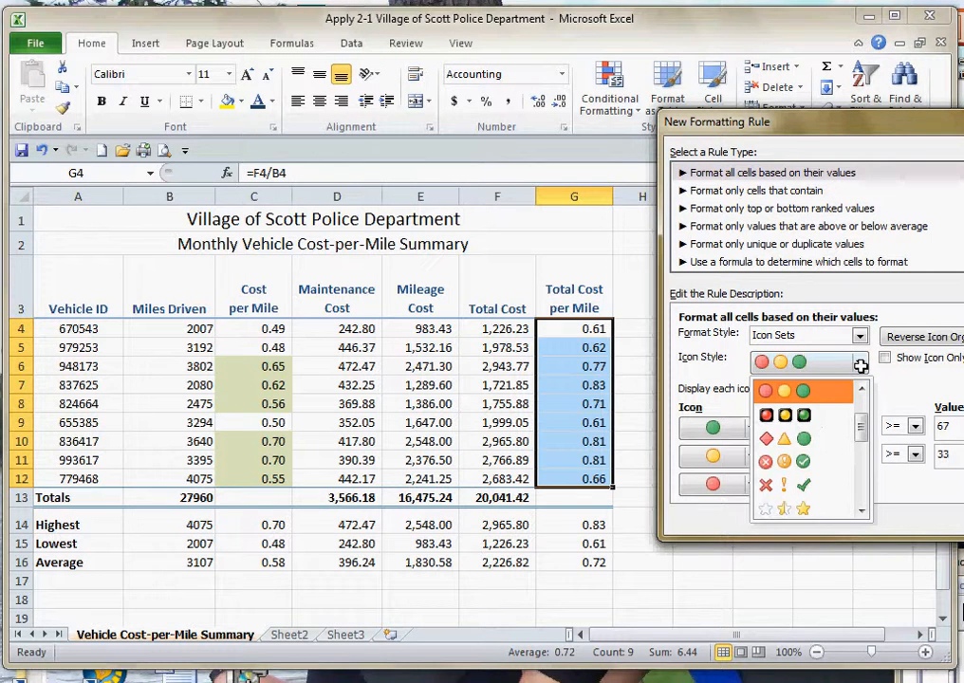
left_click_drag(862, 443, 840, 440)
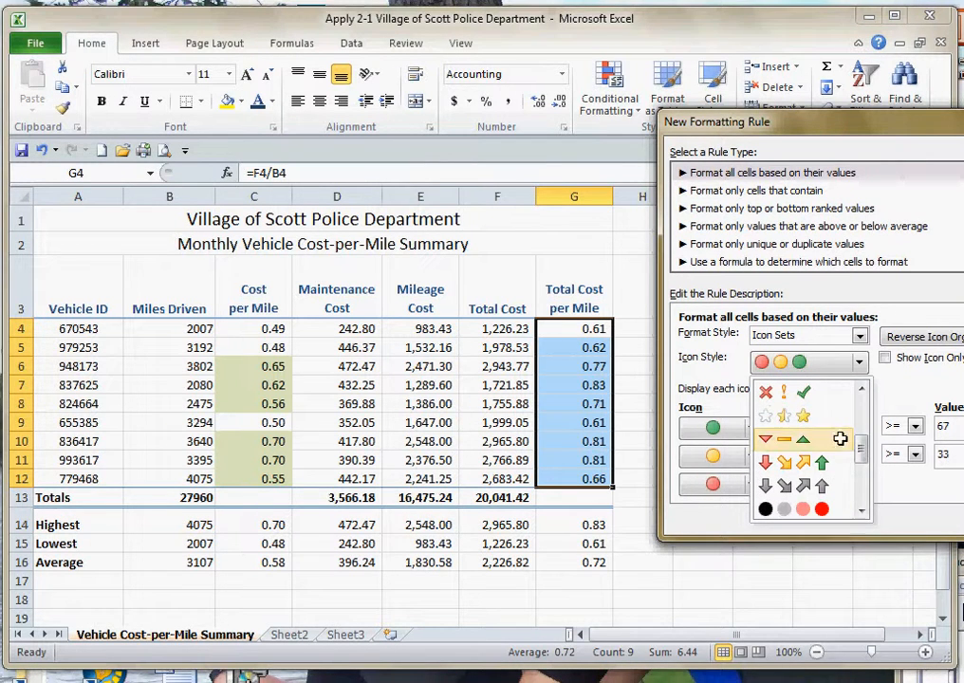
left_click(784, 414)
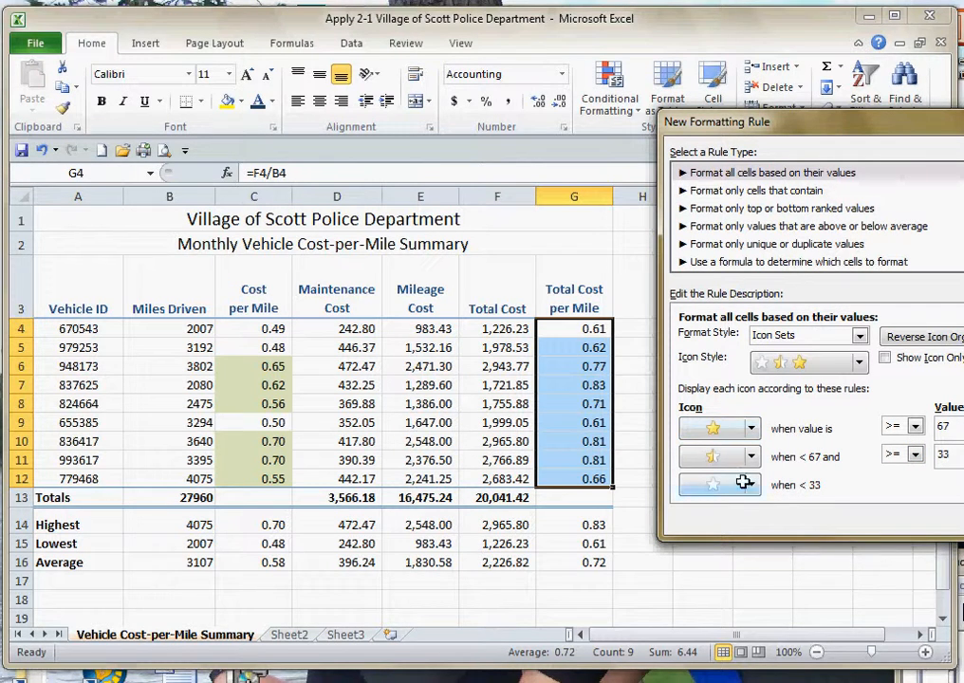
- Assign the silver star to the highest values and the gold star to values below 33 percent, and apply the rule
left_click(750, 428)
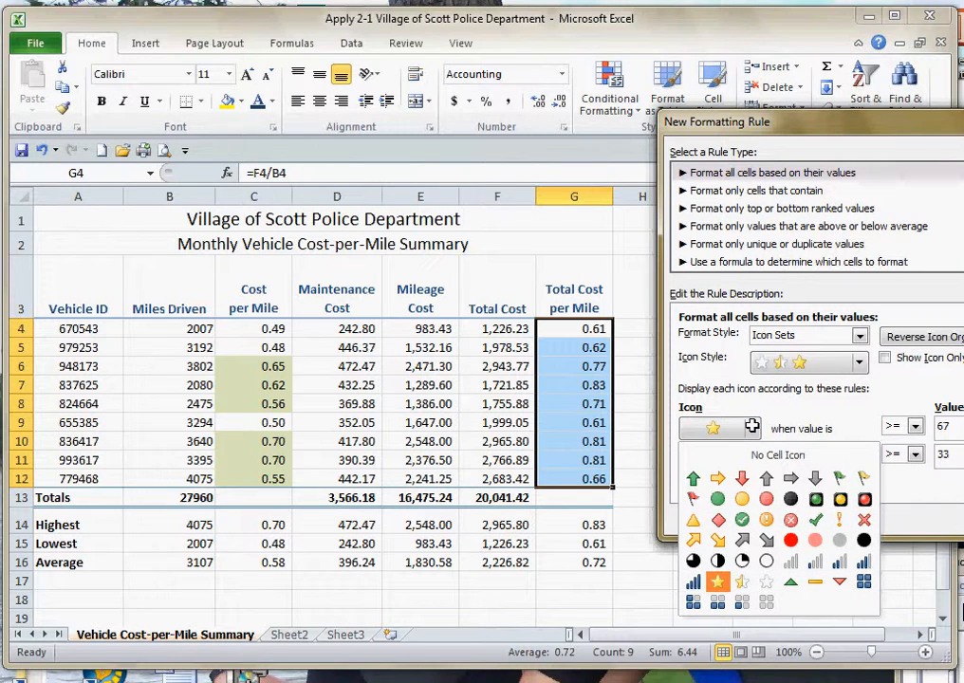
left_click(767, 582)
left_click(750, 485)
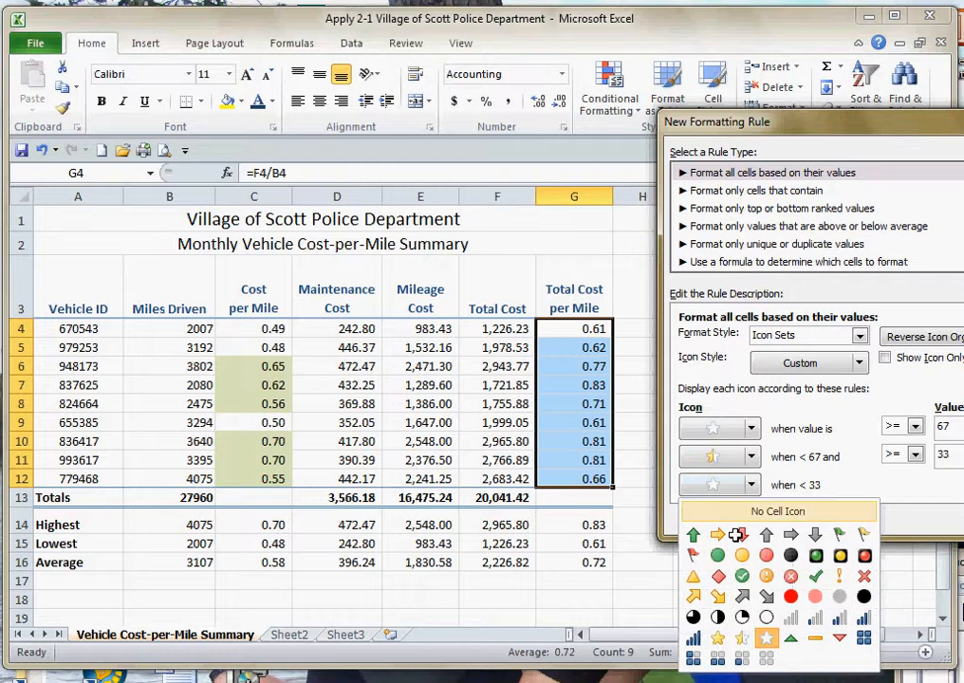
left_click(718, 639)
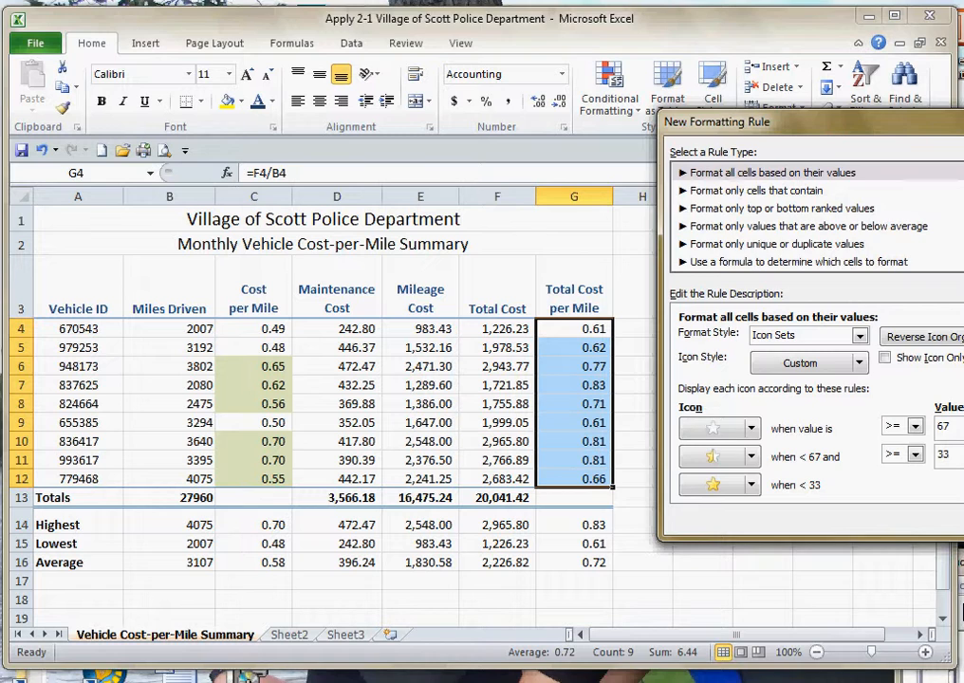
key("Return")
left_click(707, 441)
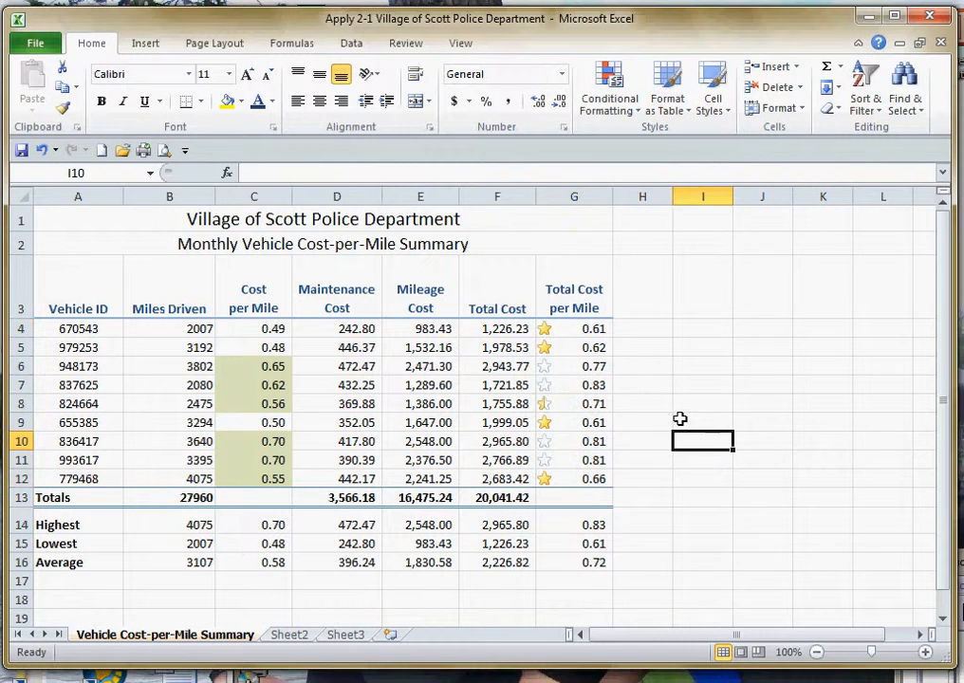